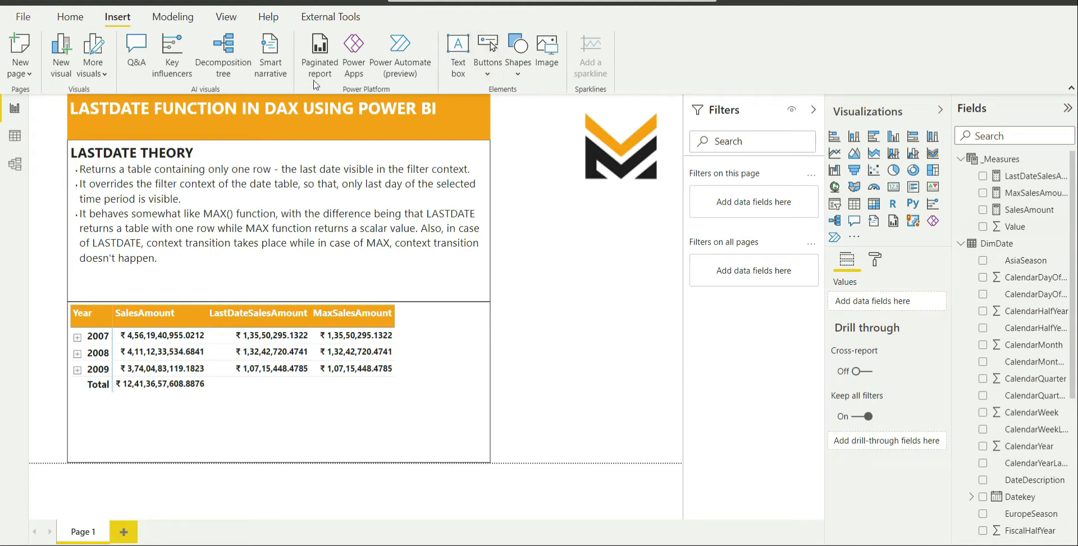
# Select the LASTDATE THEORY text box on the report canvas for editing
pyautogui.click(200, 168)
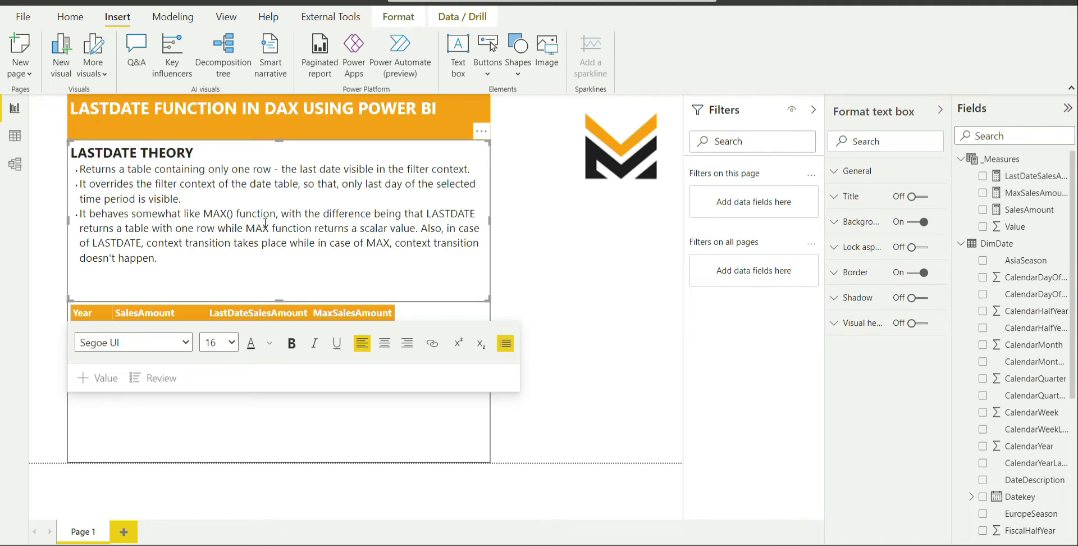
# Show SalesAmount's SUMX over FactSales[SalesAmount] formula and collapse the DimDate field list
pyautogui.click(1023, 213)
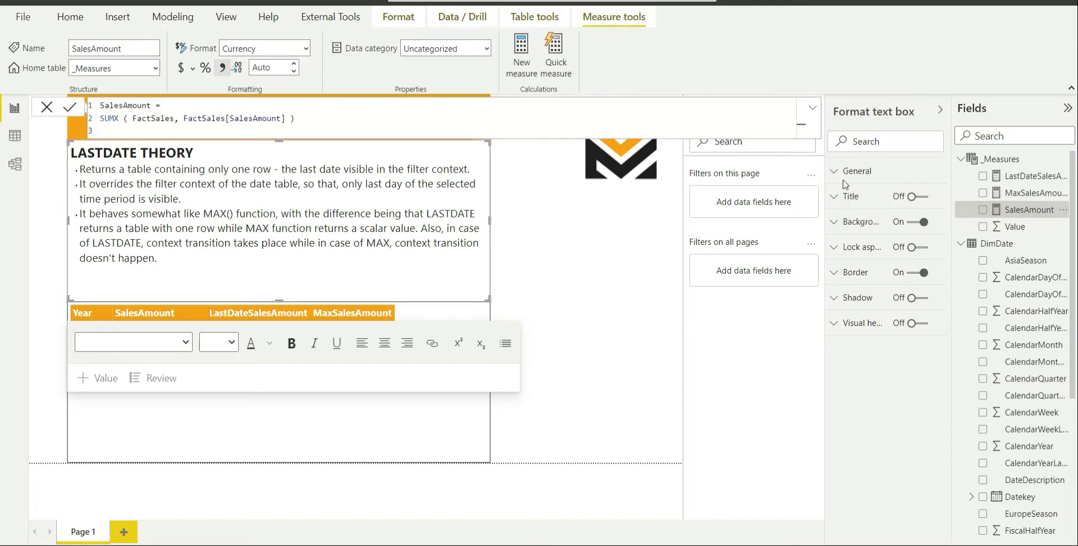
pyautogui.click(961, 244)
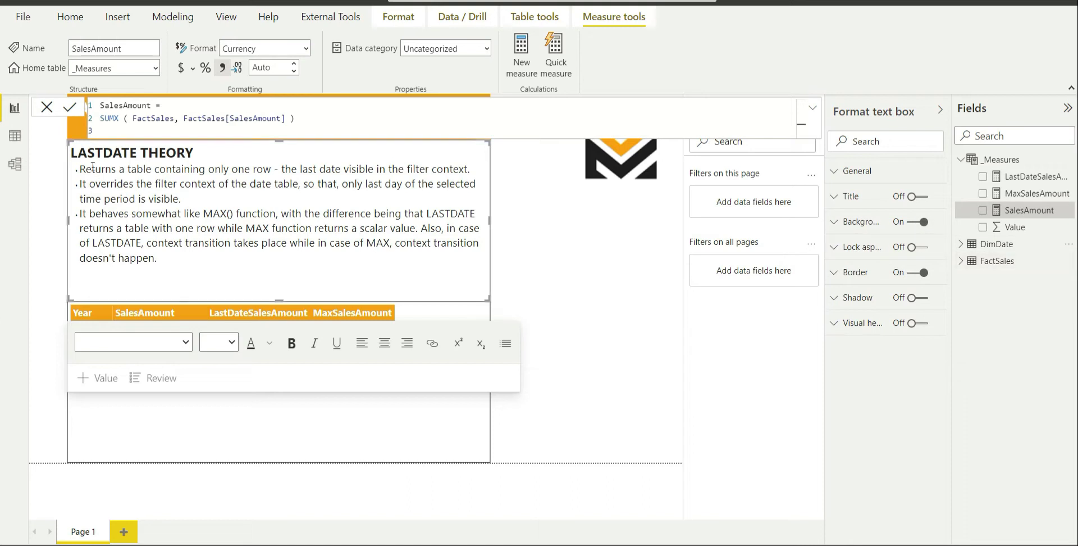
# Open Model view to see DimDate[Datekey] related one-to-many to FactSales[DateKey]
pyautogui.click(15, 164)
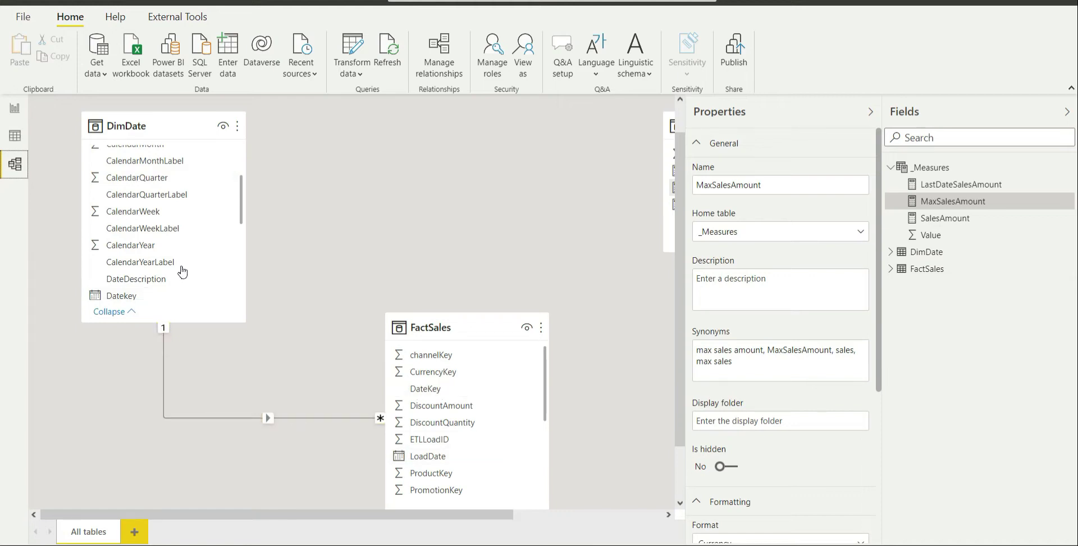
# Back in Report view, highlight each part of SalesAmount's SUMX(FactSales, SalesAmount) formula
pyautogui.click(15, 108)
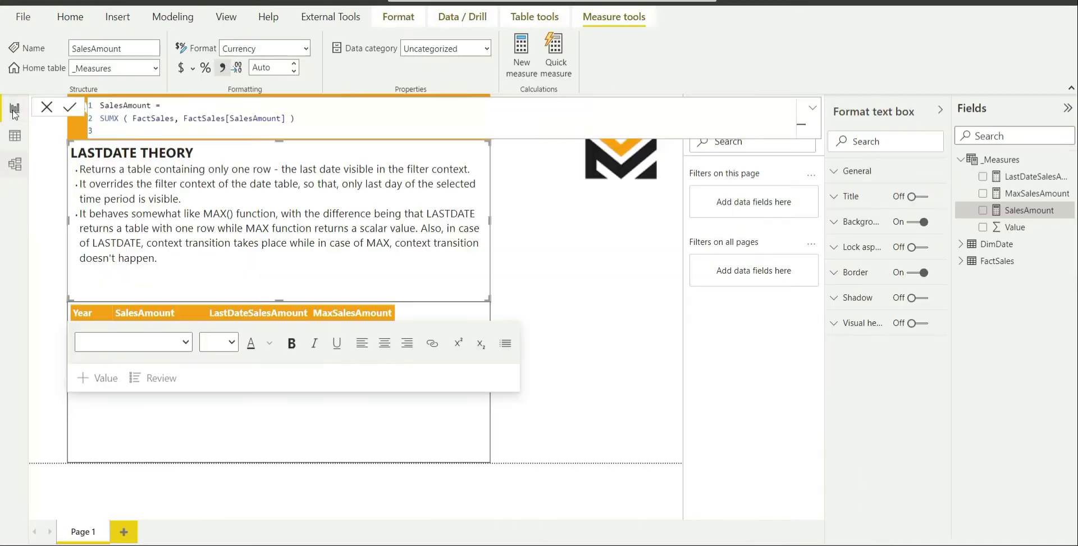
pyautogui.click(1031, 212)
pyautogui.doubleClick(122, 105)
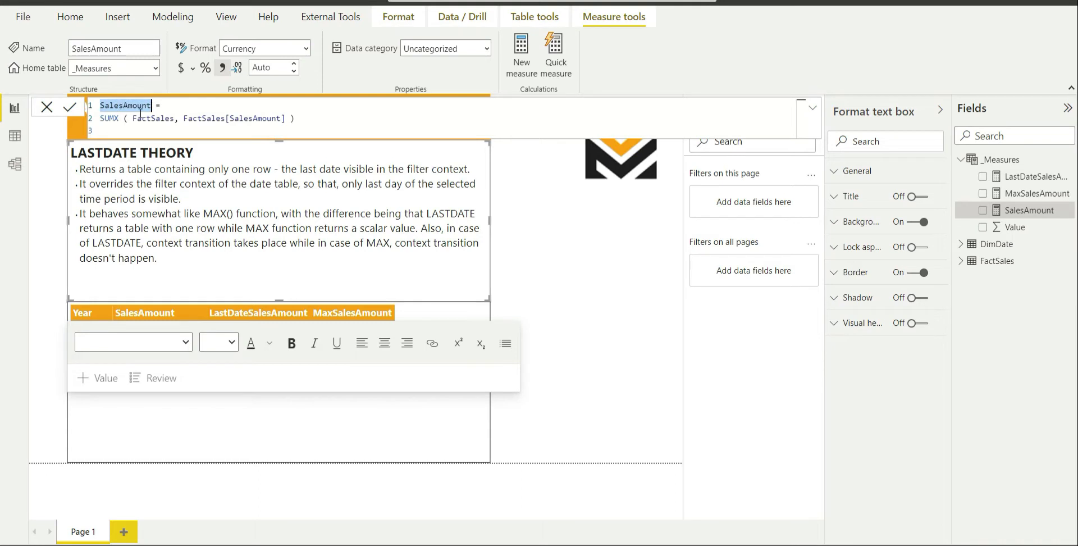
pyautogui.doubleClick(113, 119)
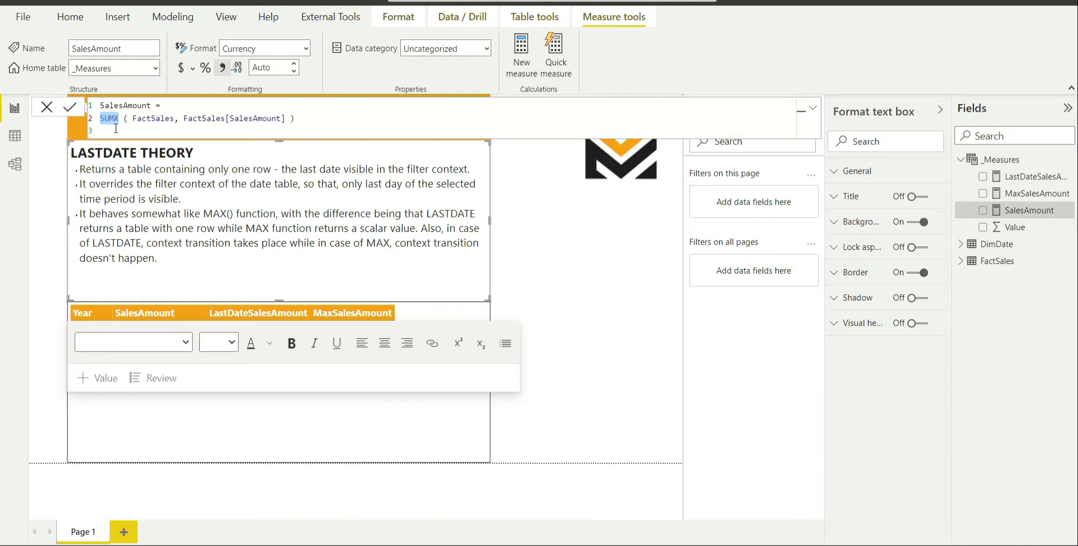
pyautogui.doubleClick(148, 119)
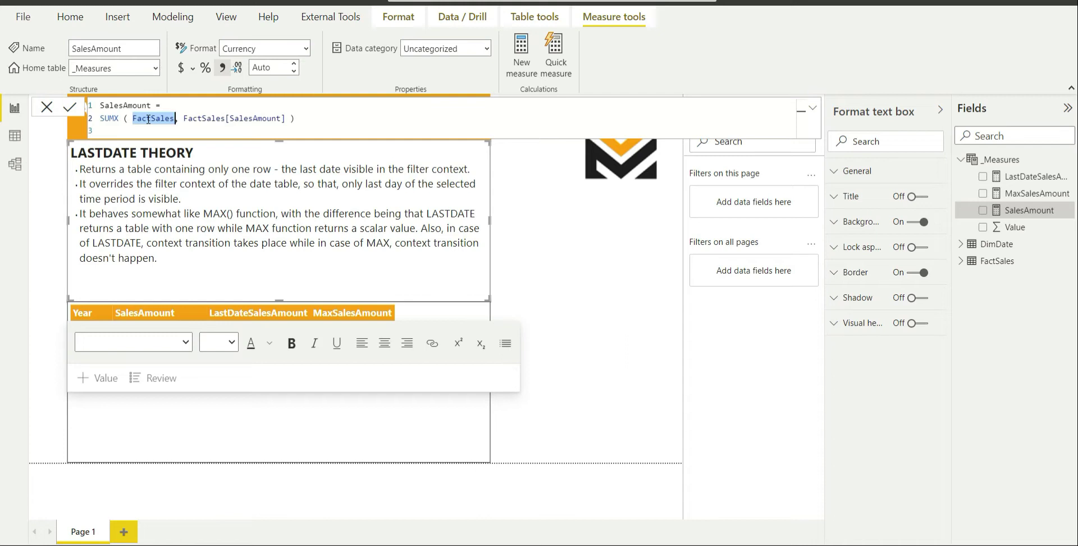
pyautogui.doubleClick(232, 118)
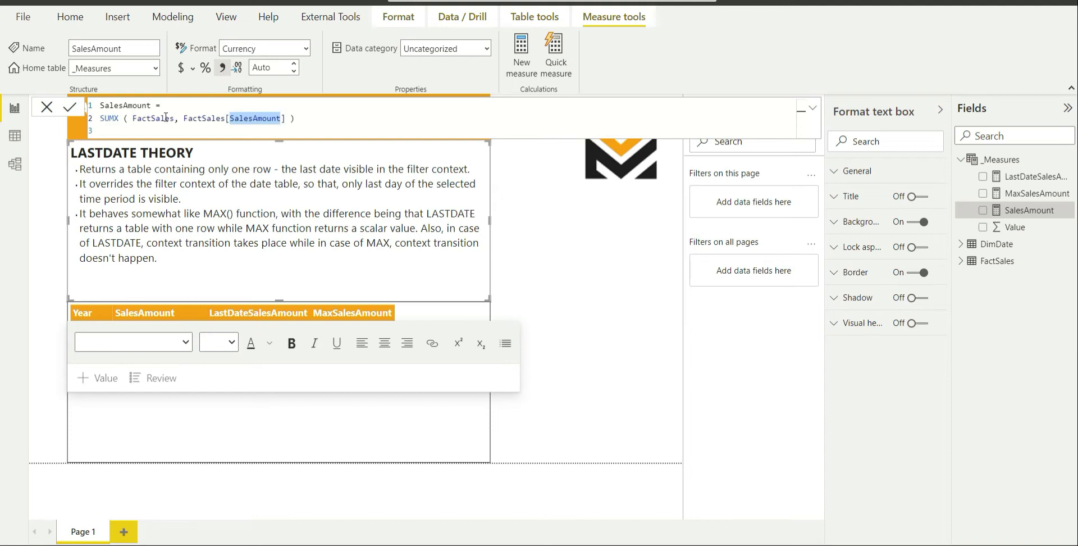
pyautogui.click(301, 118)
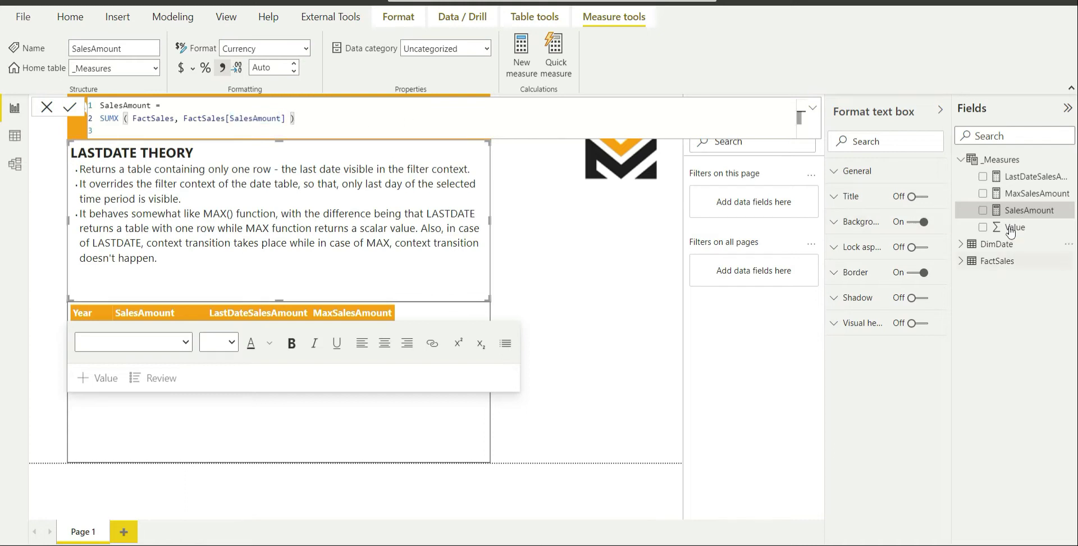
# Open LastDateSalesAmount's formula and highlight CALCULATE, _Measures[SalesAmount] and LASTDATE
pyautogui.click(1023, 177)
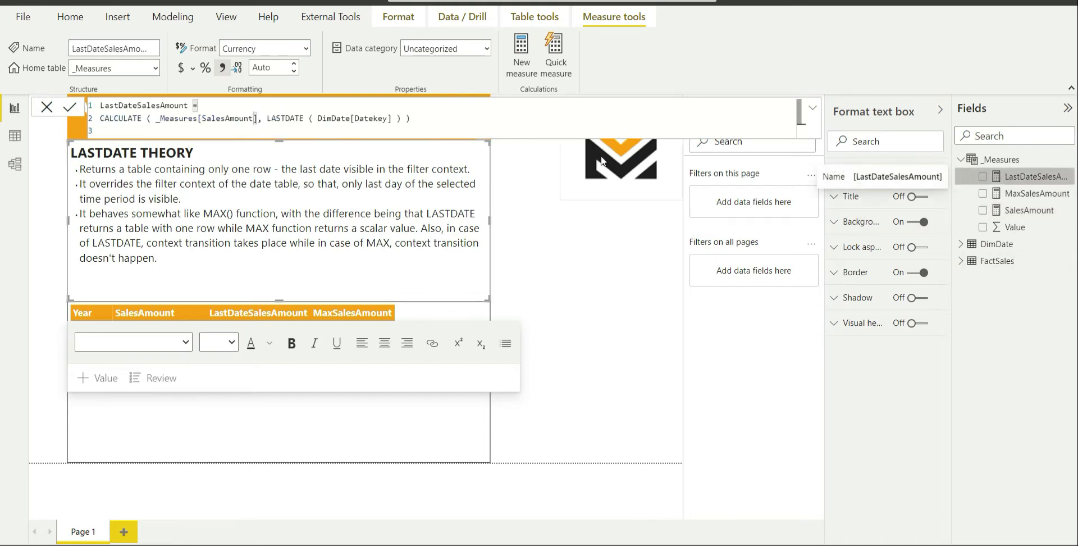
pyautogui.doubleClick(123, 120)
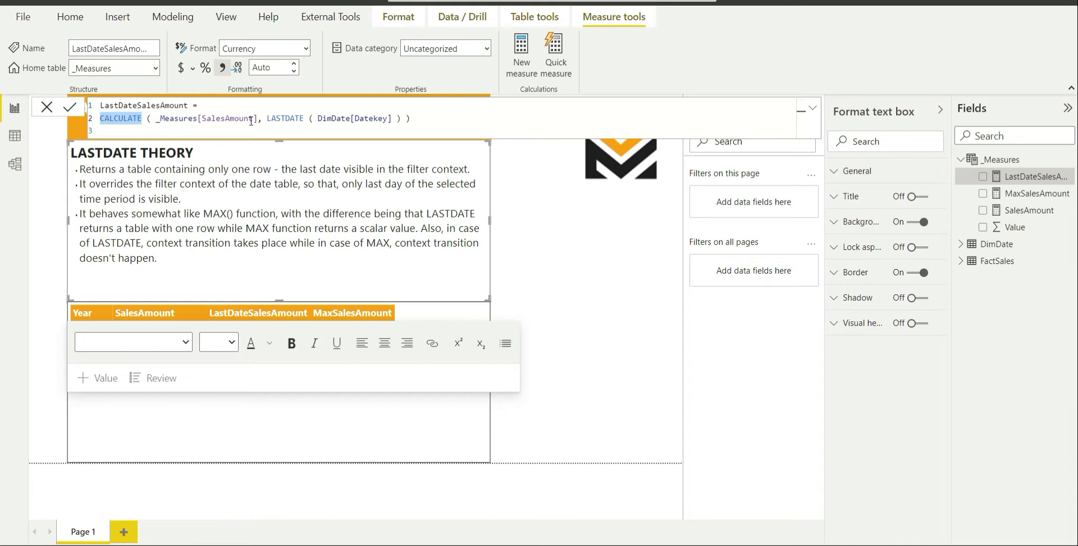
pyautogui.doubleClick(169, 118)
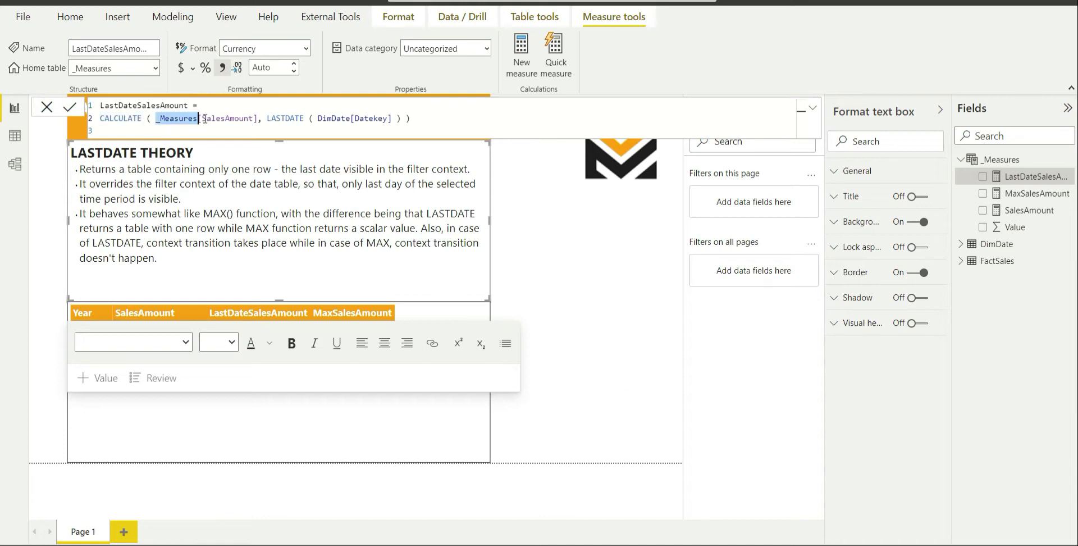
pyautogui.doubleClick(246, 119)
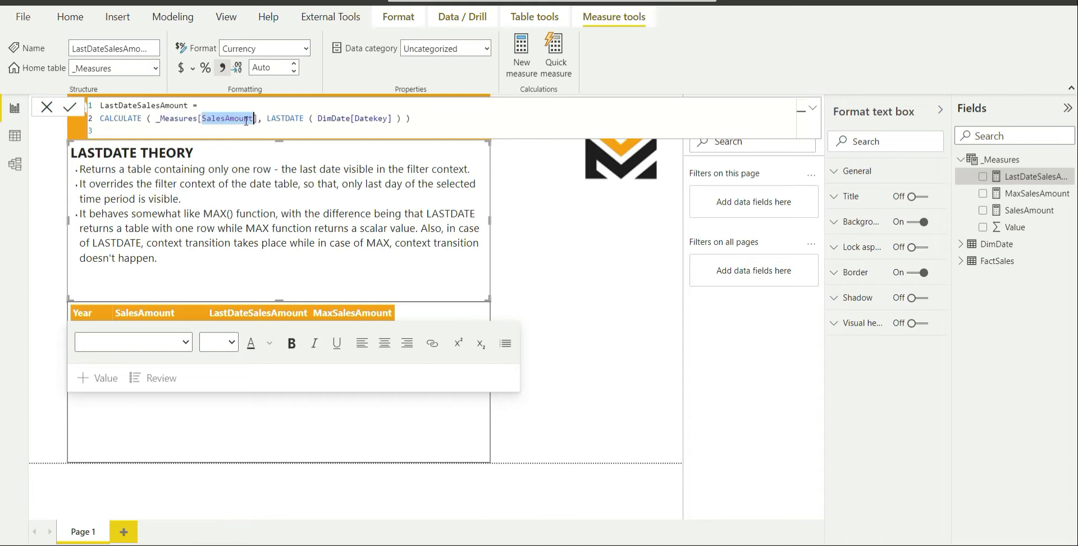
pyautogui.doubleClick(291, 119)
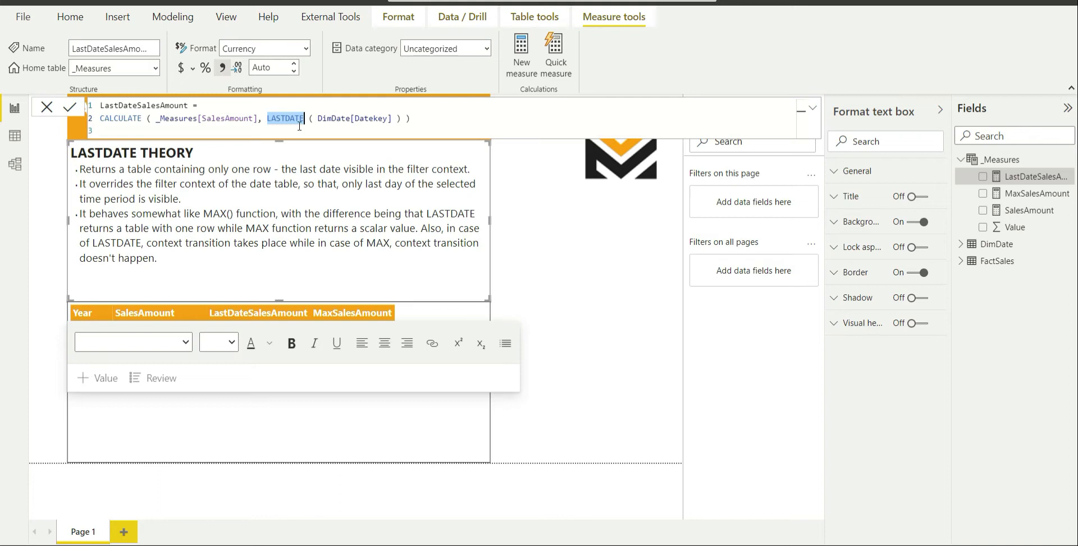
# Highlight DimDate[Datekey] inside LASTDATE, then revisit SalesAmount and Datekey
pyautogui.click(379, 119)
pyautogui.doubleClick(379, 119)
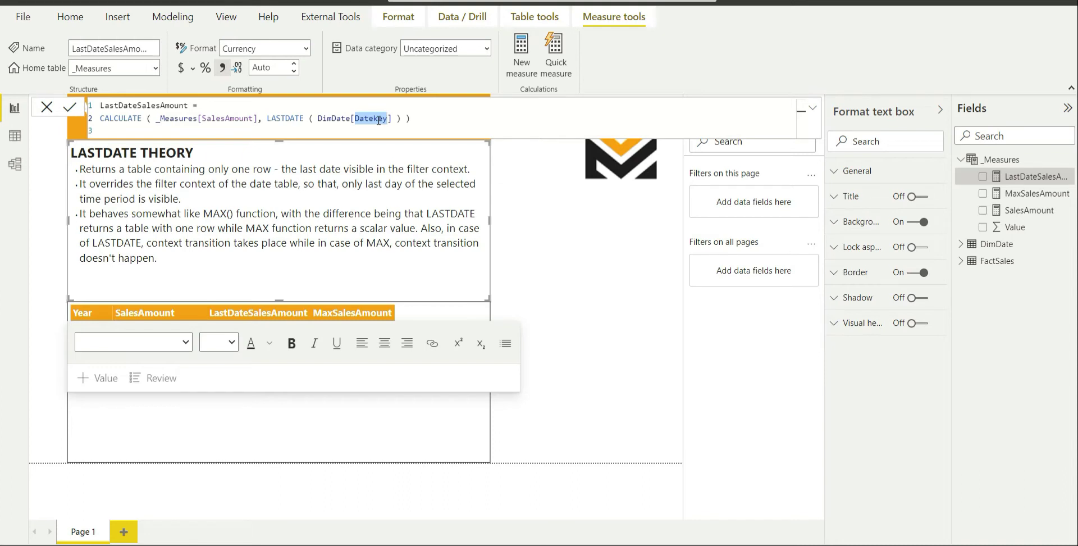
pyautogui.click(333, 118)
pyautogui.doubleClick(333, 118)
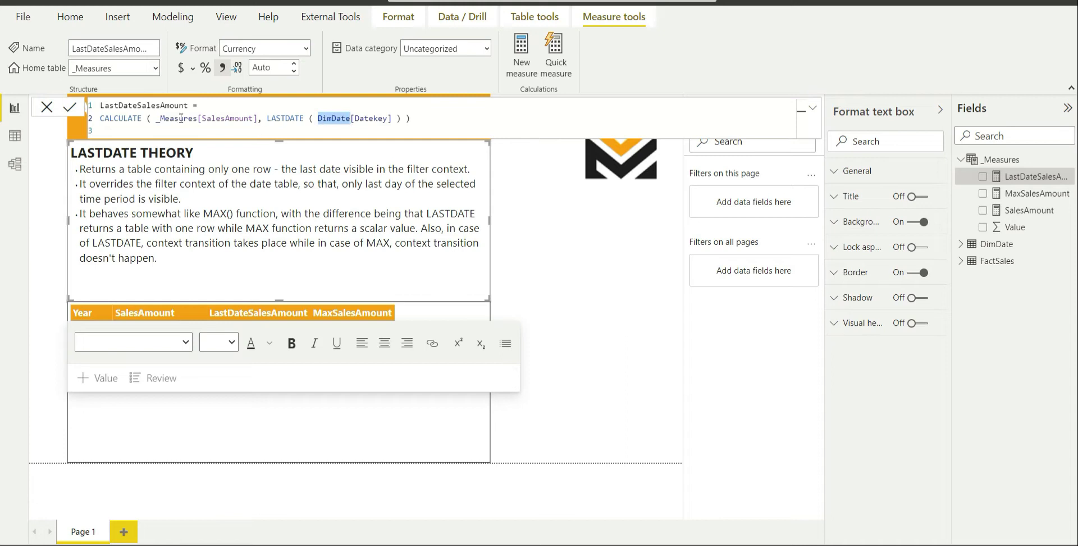
pyautogui.doubleClick(220, 118)
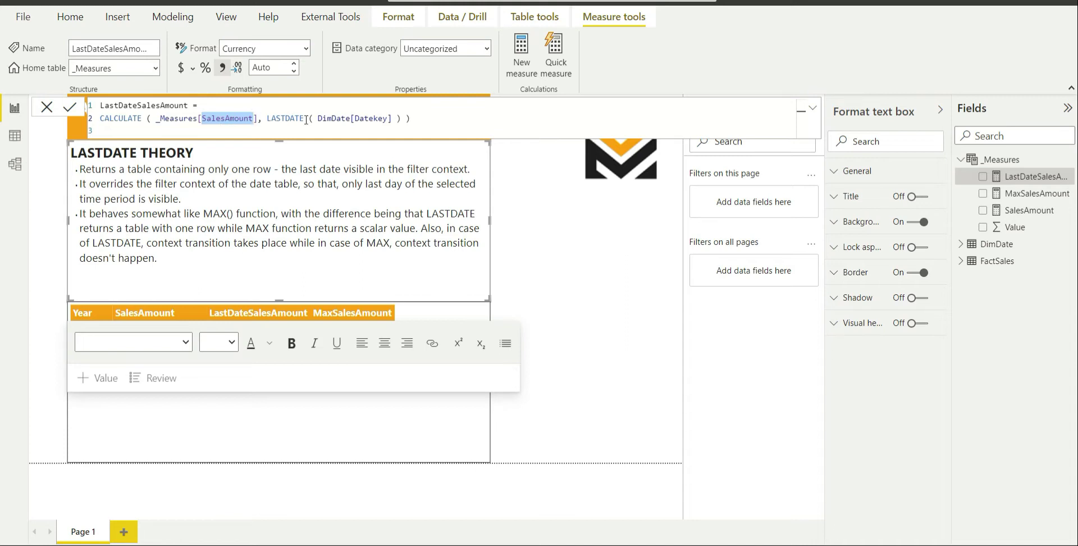
pyautogui.doubleClick(380, 119)
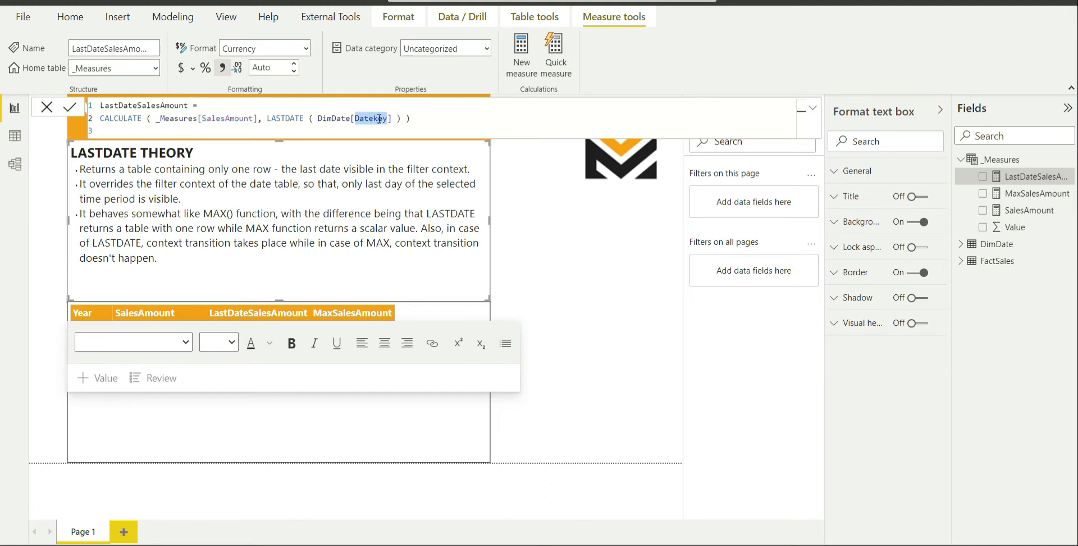
# Close the formula bar and view the matrix, where 2007's LastDateSalesAmount is 1,35,50,295.1322
pyautogui.click(465, 418)
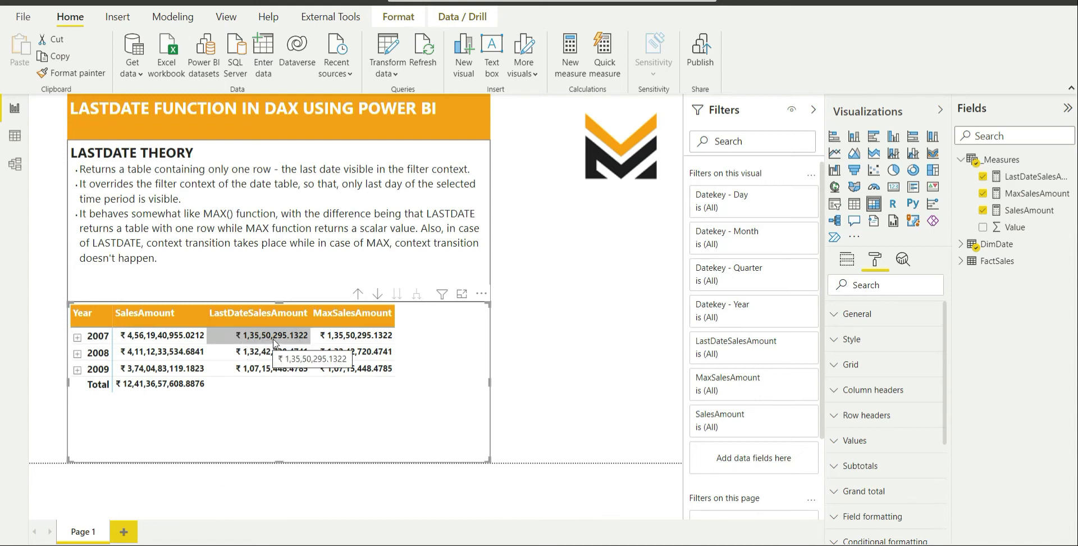
# Expand 2007 down to days and collapse Qtr 1, Qtr 2 and Qtr 3
pyautogui.click(78, 338)
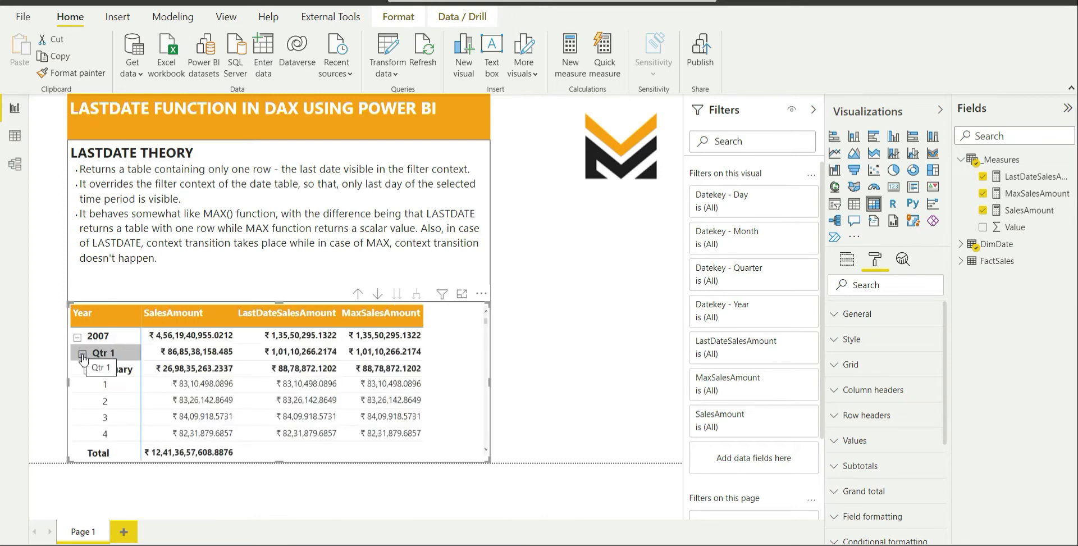
pyautogui.click(82, 354)
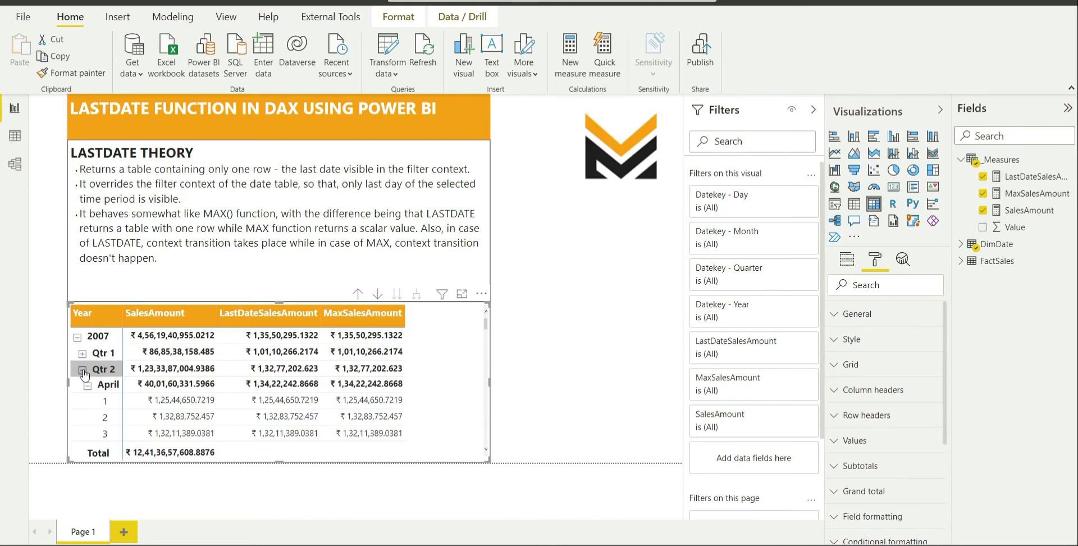
pyautogui.click(82, 370)
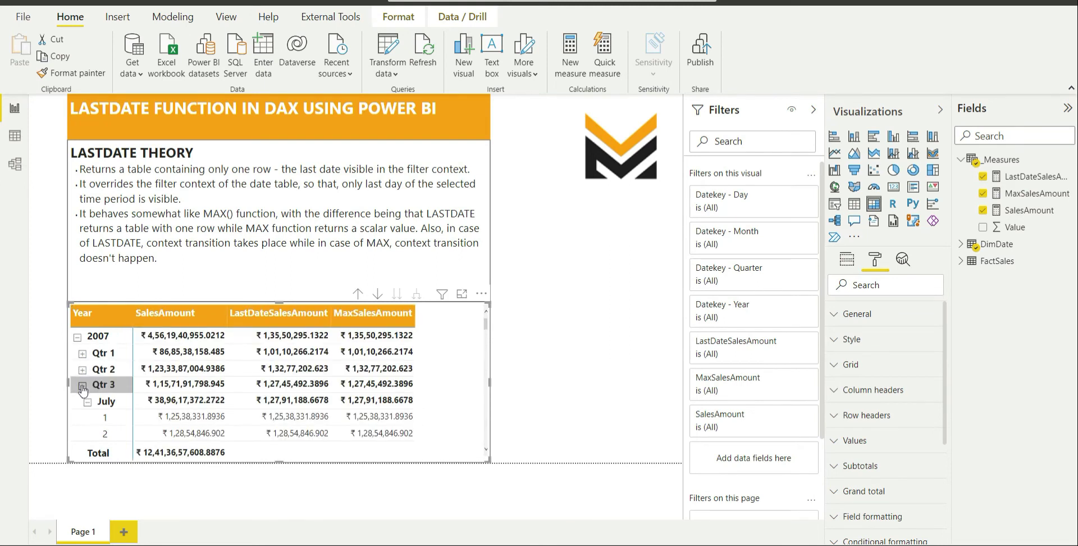
pyautogui.click(83, 386)
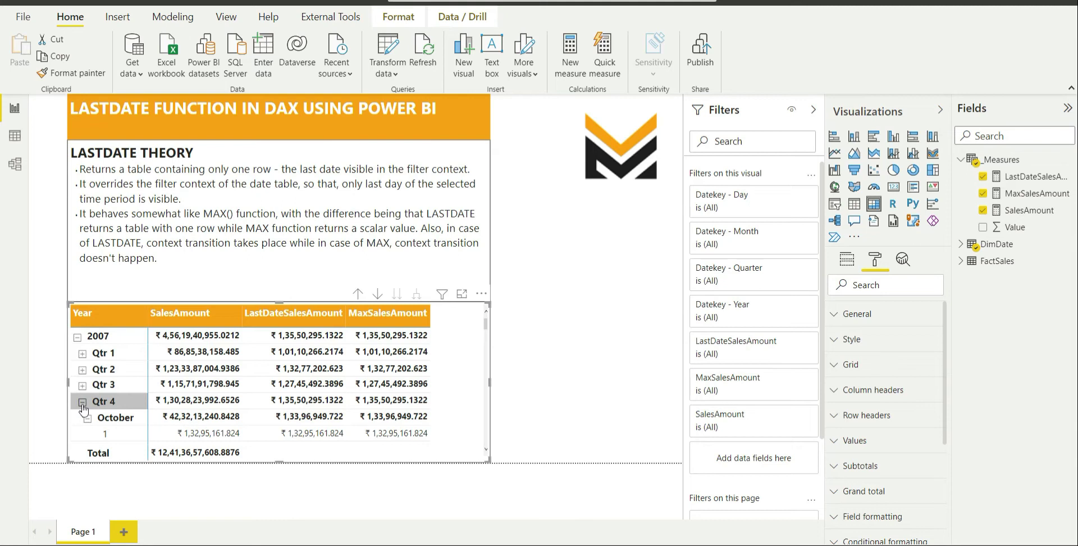
# Collapse October and November, then scroll through December's daily rows to day 31
pyautogui.scroll(-1, 90, 409)
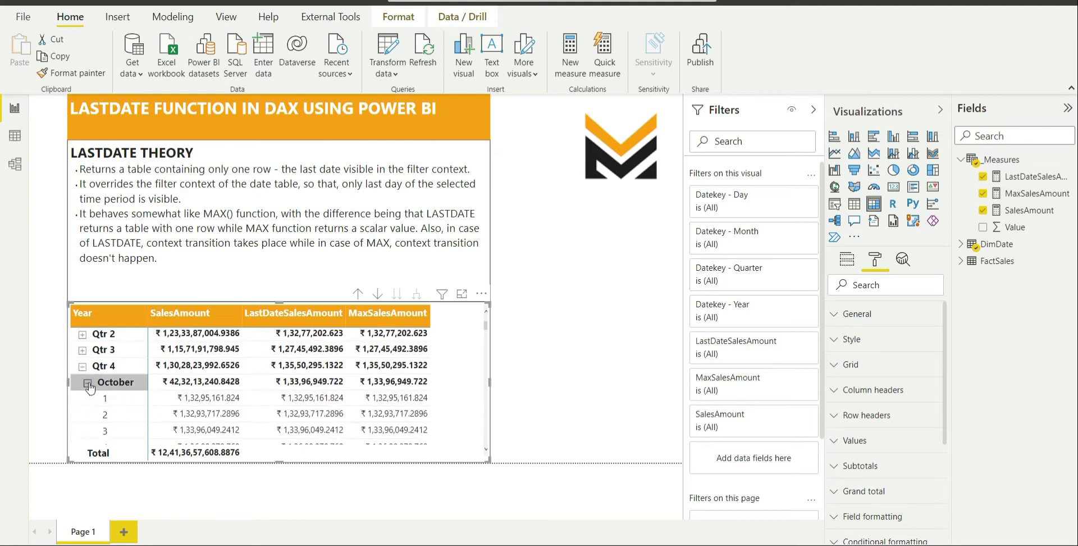
pyautogui.click(87, 383)
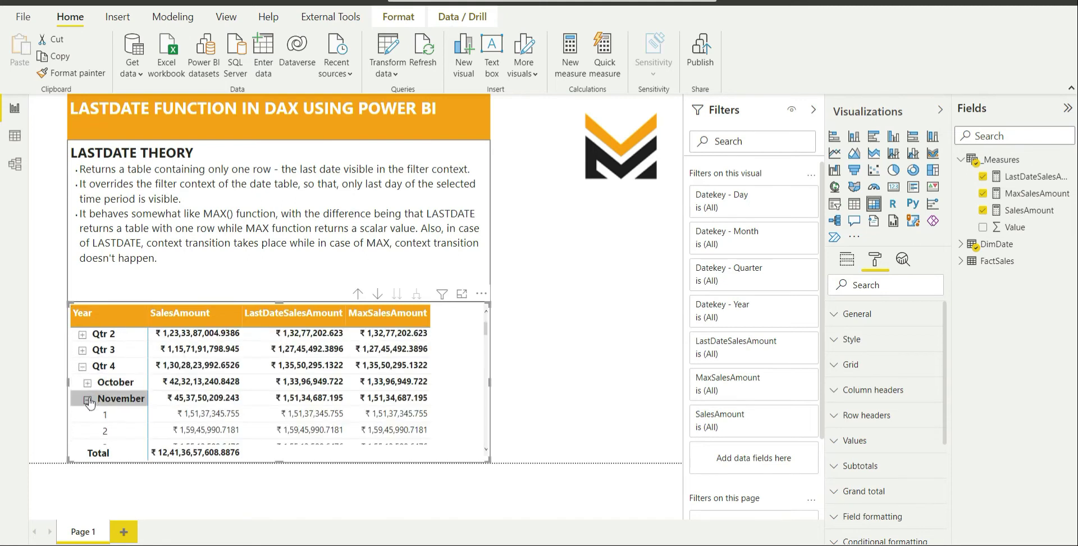
pyautogui.click(88, 400)
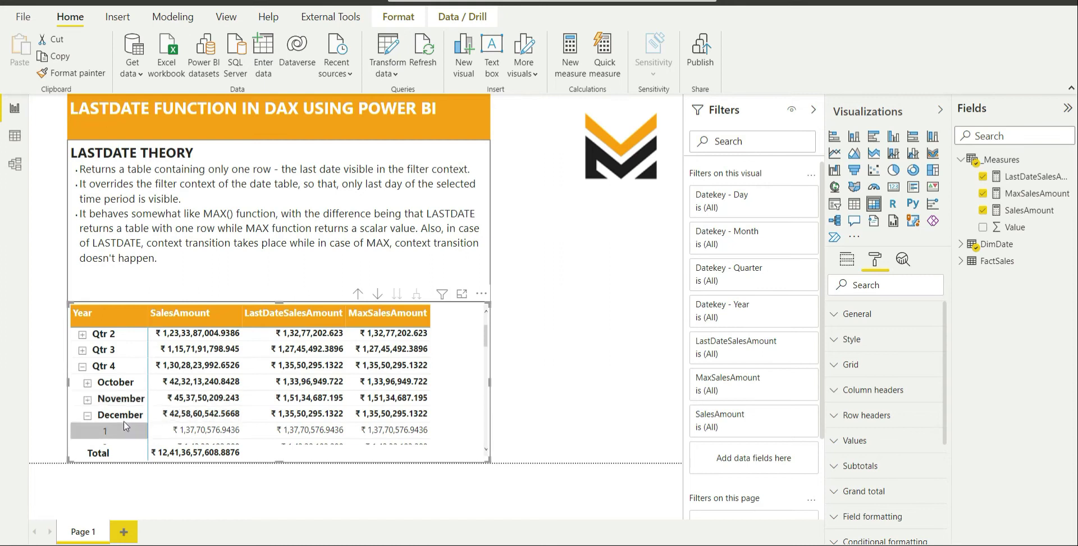
pyautogui.scroll(-1, 181, 420)
pyautogui.scroll(-1, 181, 420)
pyautogui.scroll(-1, 181, 421)
pyautogui.scroll(-4, 181, 421)
pyautogui.scroll(-4, 181, 421)
pyautogui.scroll(-3, 181, 422)
pyautogui.scroll(-3, 181, 422)
pyautogui.scroll(-3, 181, 421)
pyautogui.scroll(-3, 180, 421)
pyautogui.scroll(-1, 178, 421)
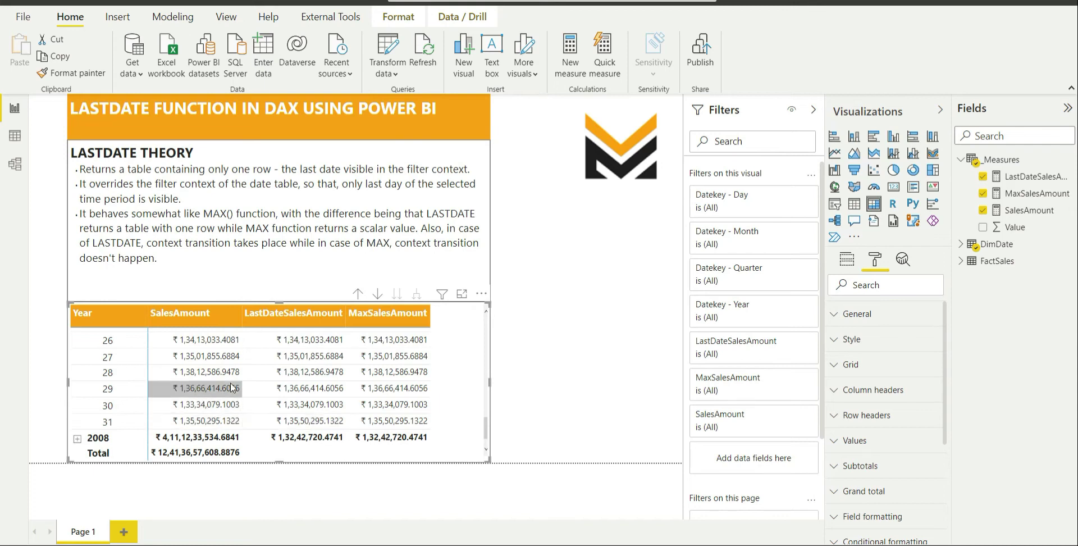
# Collapse 2007's Qtr 4 so the matrix shows quarter-level rows
pyautogui.scroll(1, 233, 387)
pyautogui.scroll(10, 233, 386)
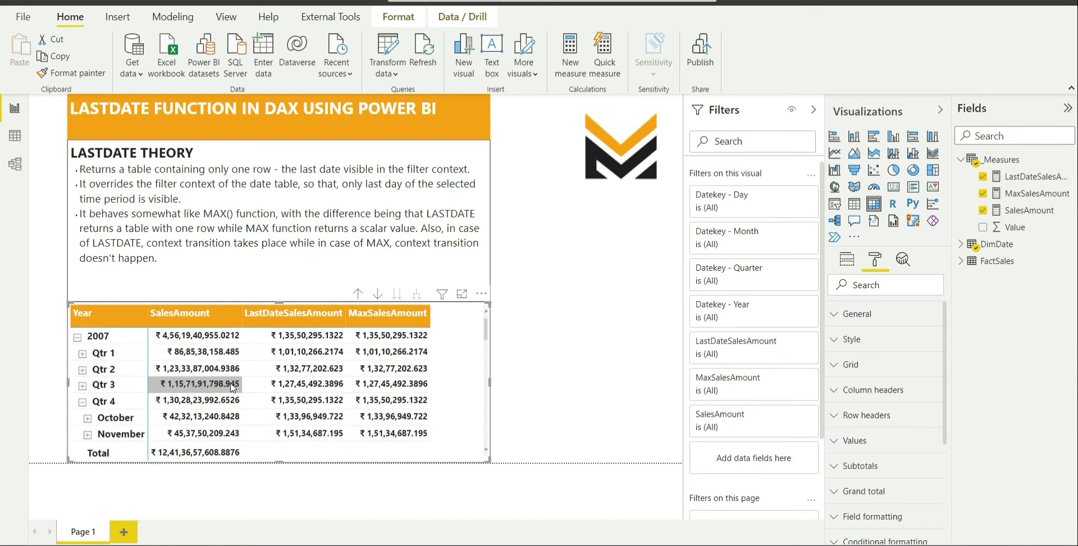
pyautogui.click(83, 404)
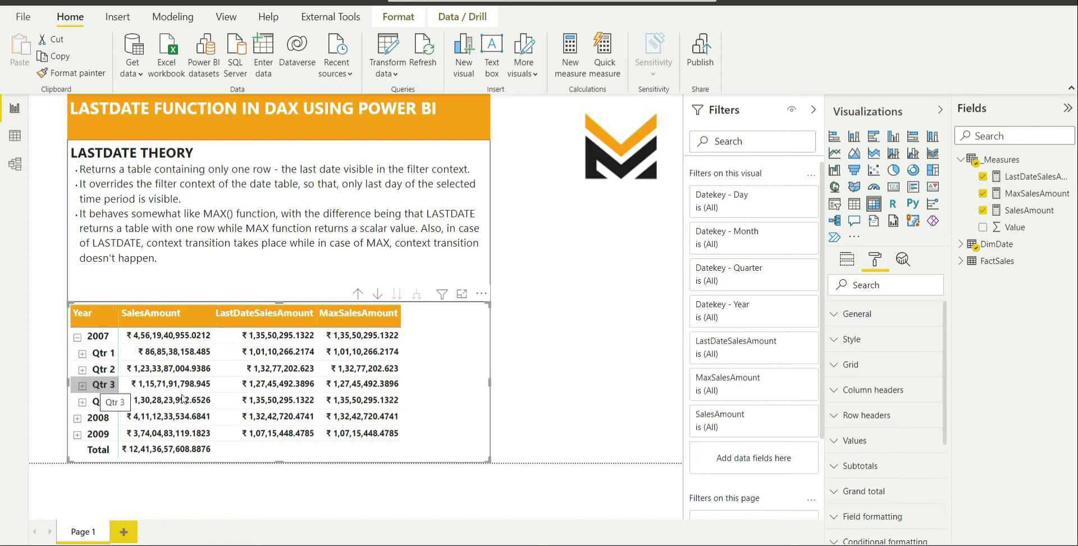
# Compare Qtr 3's LastDateSalesAmount and MaxSalesAmount cells (1,27,45,492.3896), then clear the selection
pyautogui.click(278, 383)
pyautogui.click(360, 384)
pyautogui.click(278, 384)
pyautogui.click(359, 387)
pyautogui.click(405, 375)
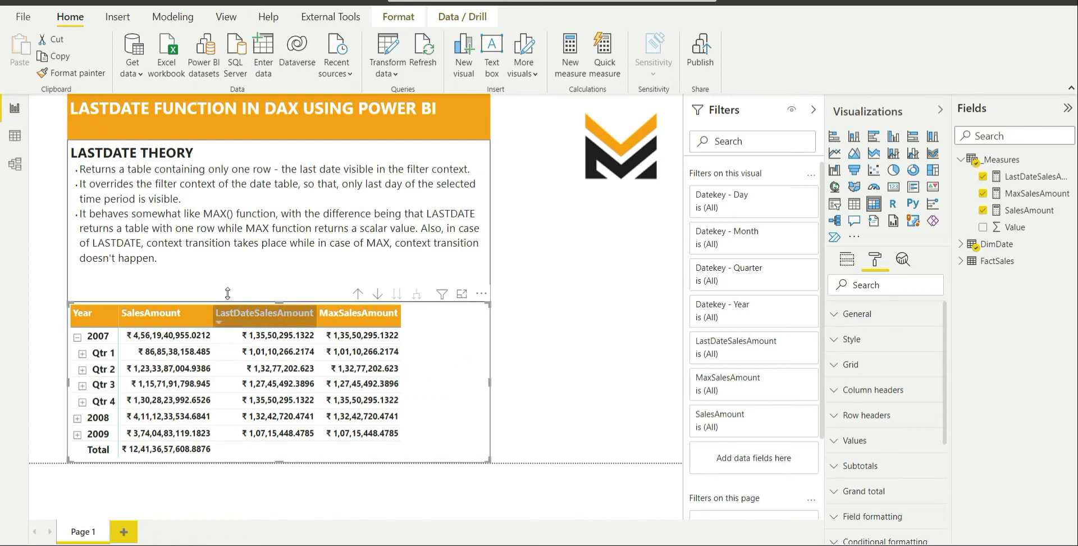
pyautogui.click(124, 223)
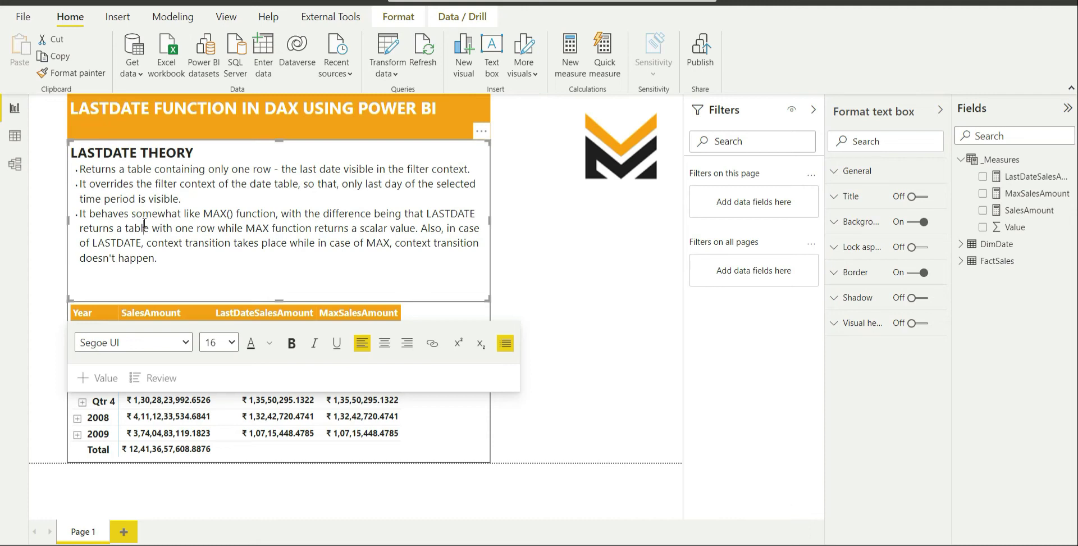
# Open MaxSalesAmount's formula and highlight SalesAmount, FILTER and ALL(DimDate[Datekey])
pyautogui.click(1025, 193)
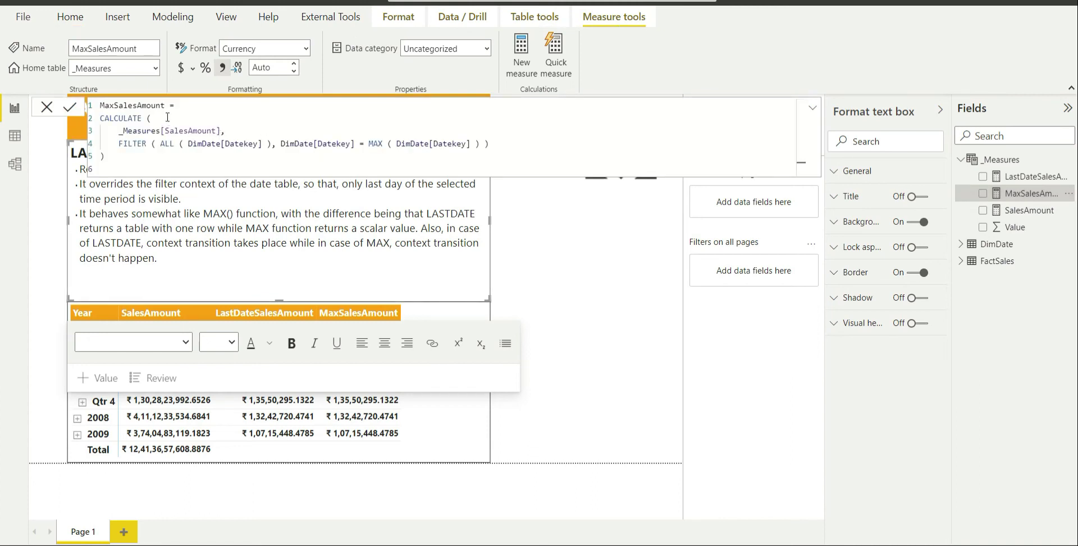
pyautogui.doubleClick(181, 130)
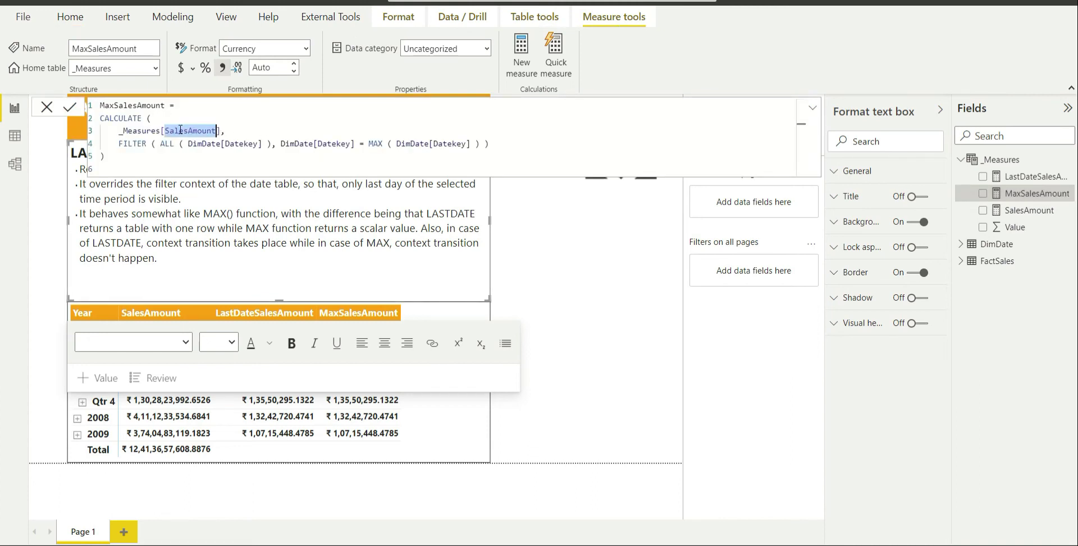
pyautogui.doubleClick(128, 145)
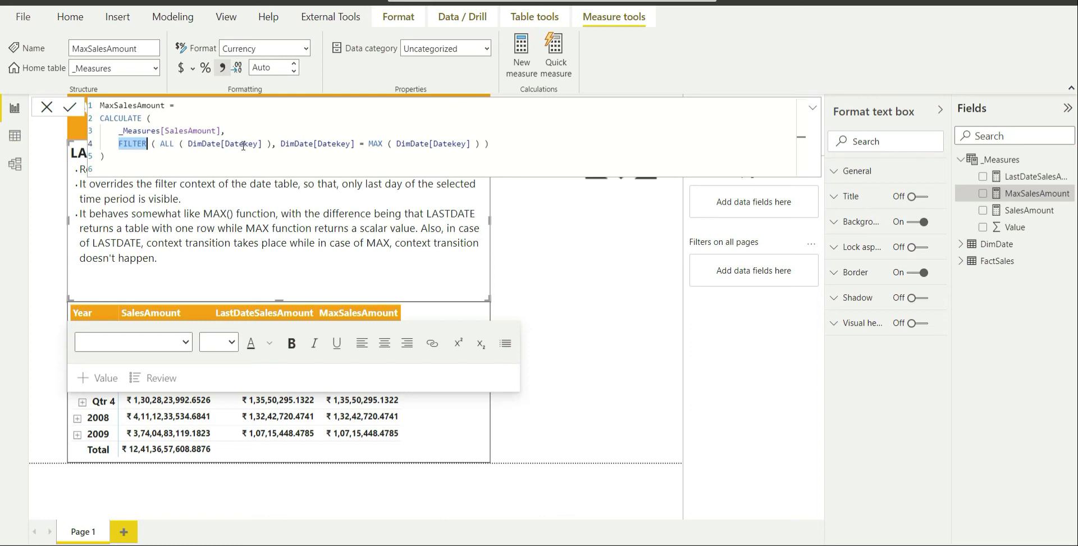
pyautogui.doubleClick(243, 143)
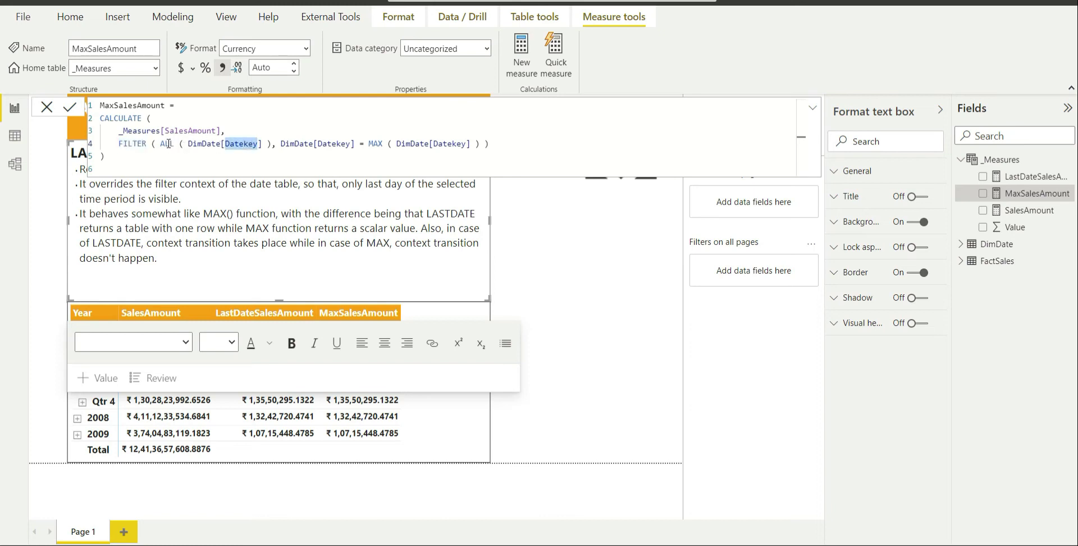
pyautogui.doubleClick(168, 143)
# Highlight the Datekey references in ALL, the filter condition and MAX
pyautogui.doubleClick(337, 144)
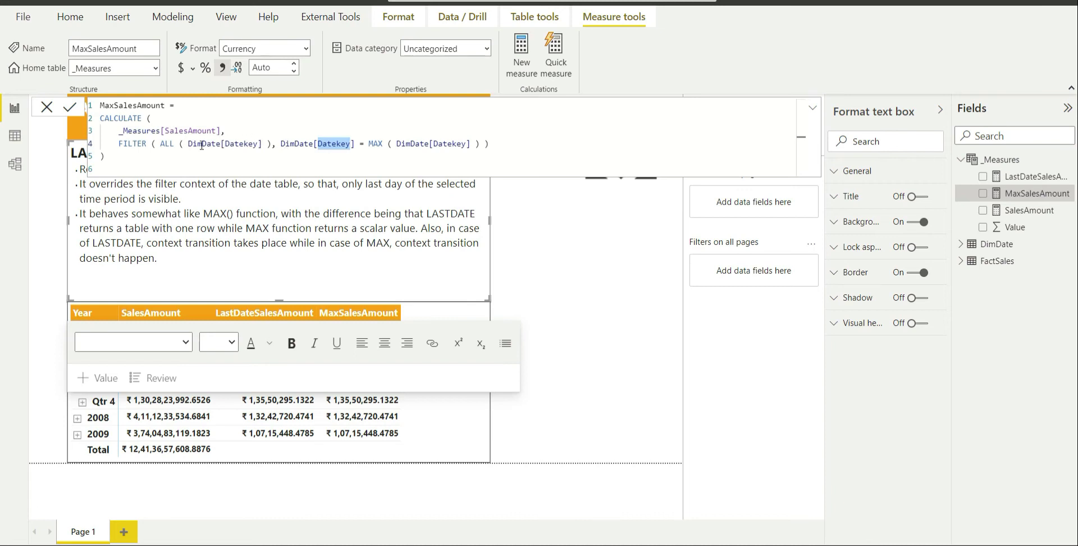
pyautogui.doubleClick(242, 143)
pyautogui.doubleClick(328, 145)
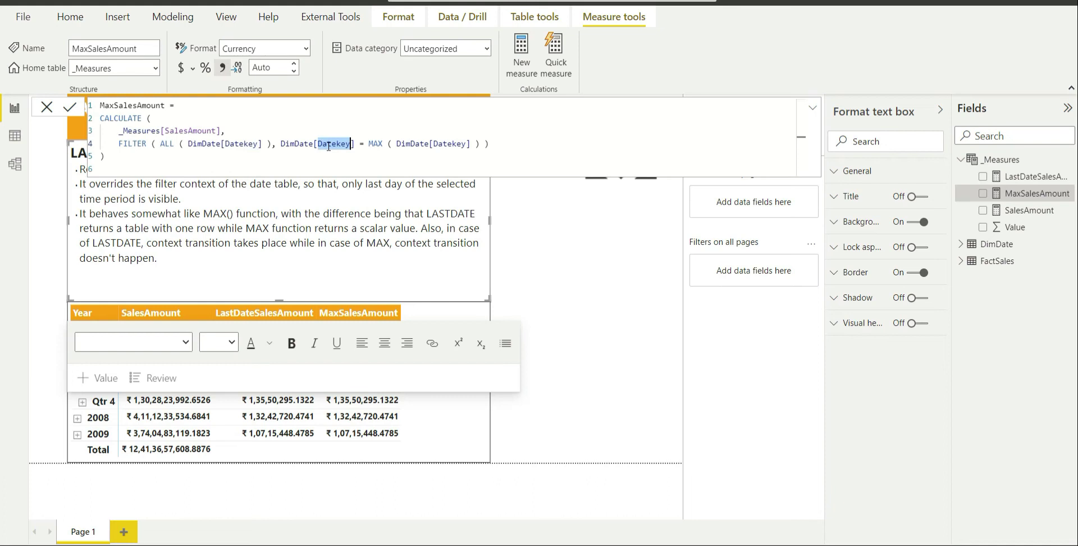
pyautogui.doubleClick(450, 143)
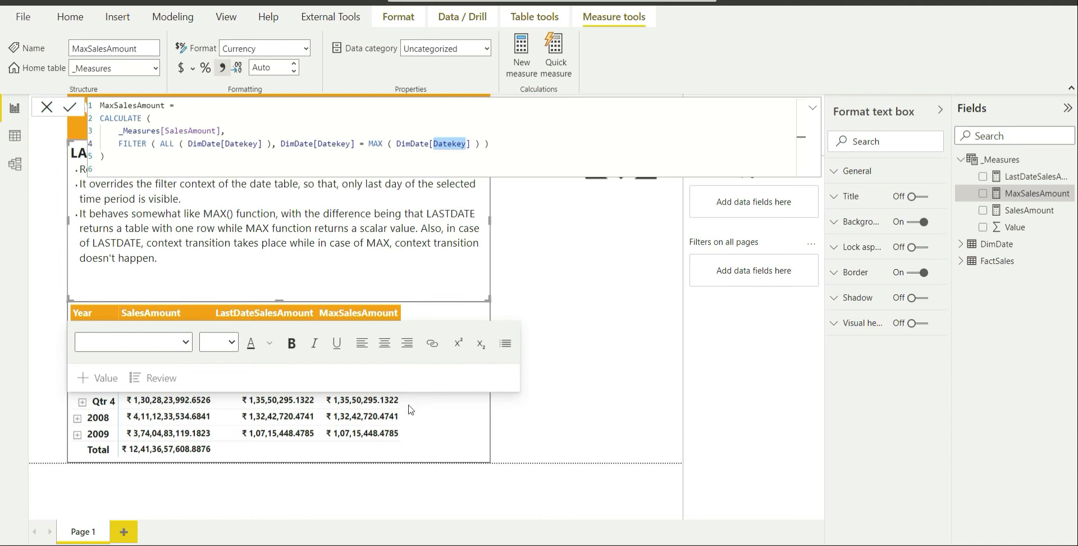
# Close the formula, collapse 2007, and expand then re-collapse 2009 to leave yearly rows
pyautogui.click(590, 379)
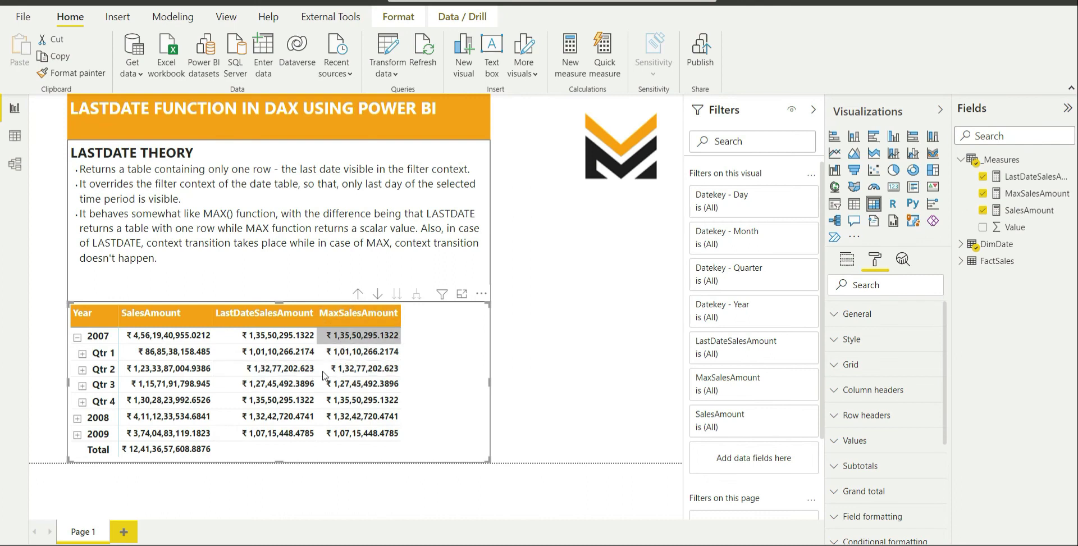
pyautogui.click(77, 338)
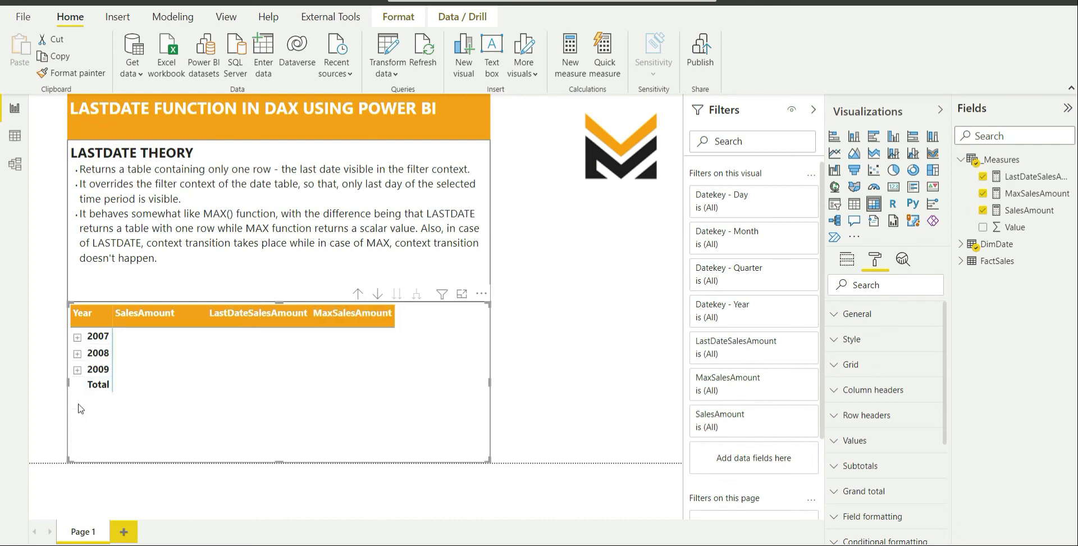
pyautogui.click(78, 369)
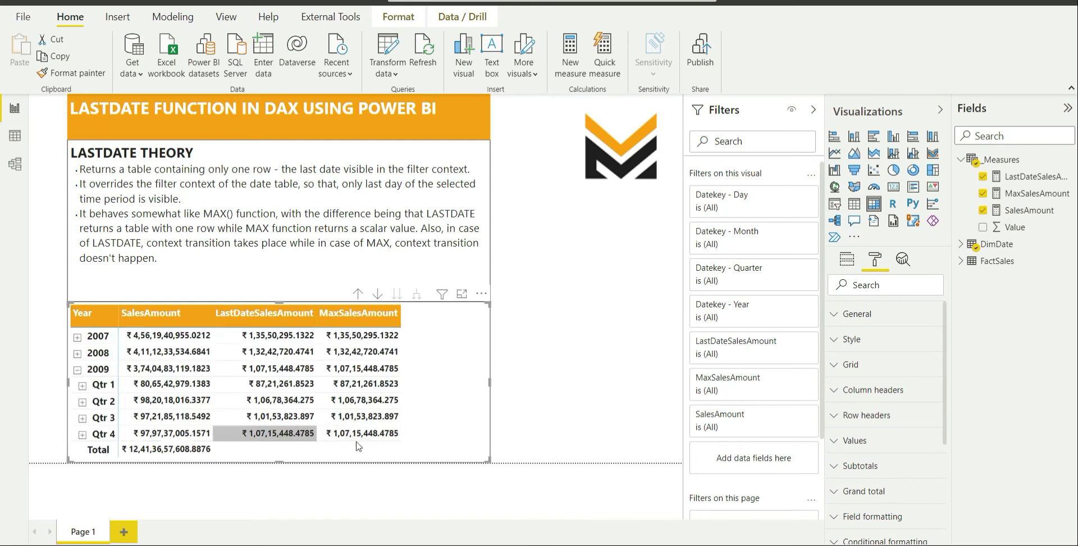
pyautogui.click(76, 371)
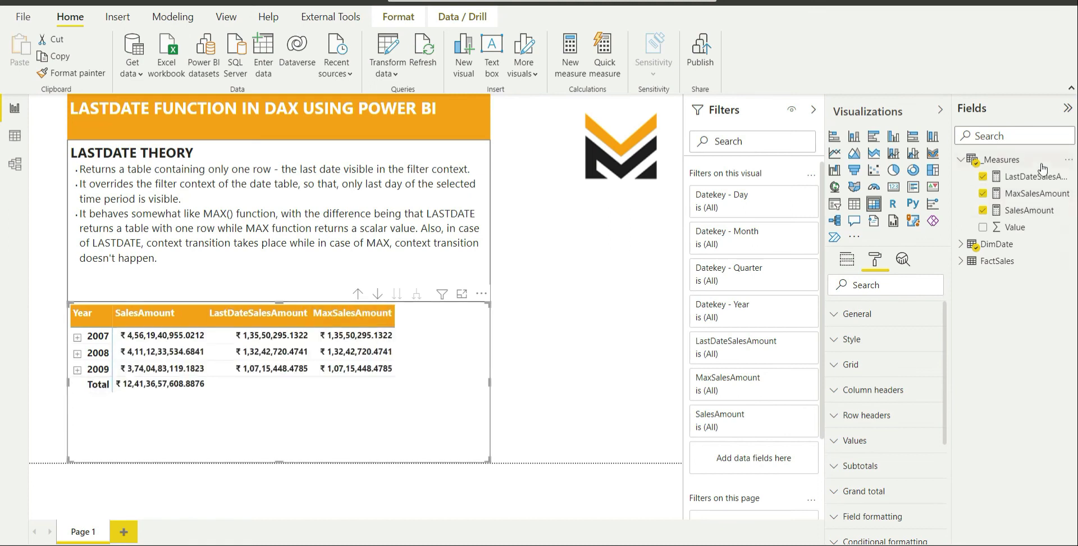
# Review the LastDateSalesAmount LASTDATE formula, then display the MaxSalesAmount formula for comparison
pyautogui.click(1021, 178)
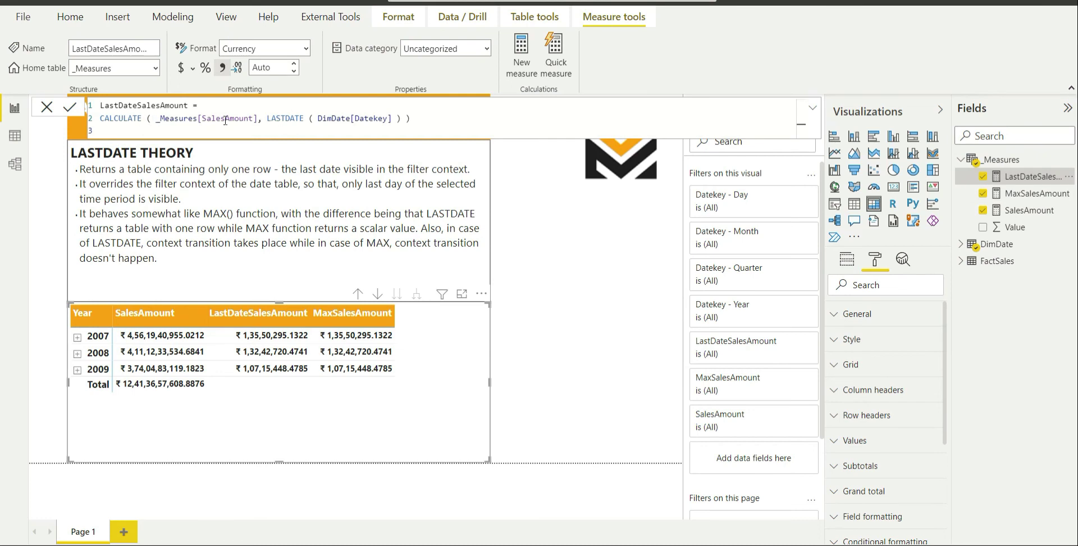
pyautogui.doubleClick(160, 106)
pyautogui.doubleClick(298, 120)
pyautogui.tripleClick(260, 120)
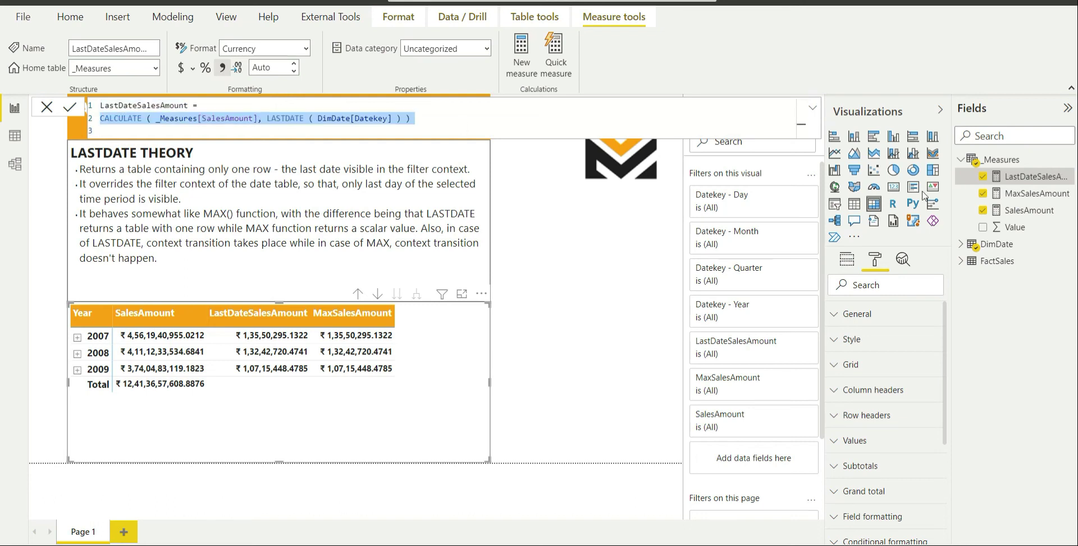
pyautogui.click(1034, 194)
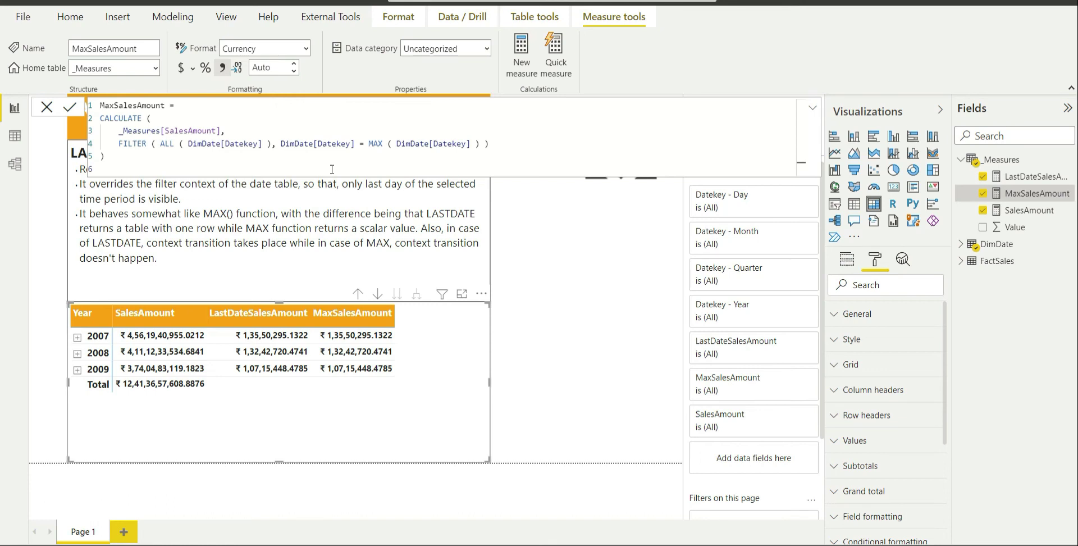
# Leave the MaxSalesAmount formula and return to editing the LASTDATE theory text box
pyautogui.click(198, 255)
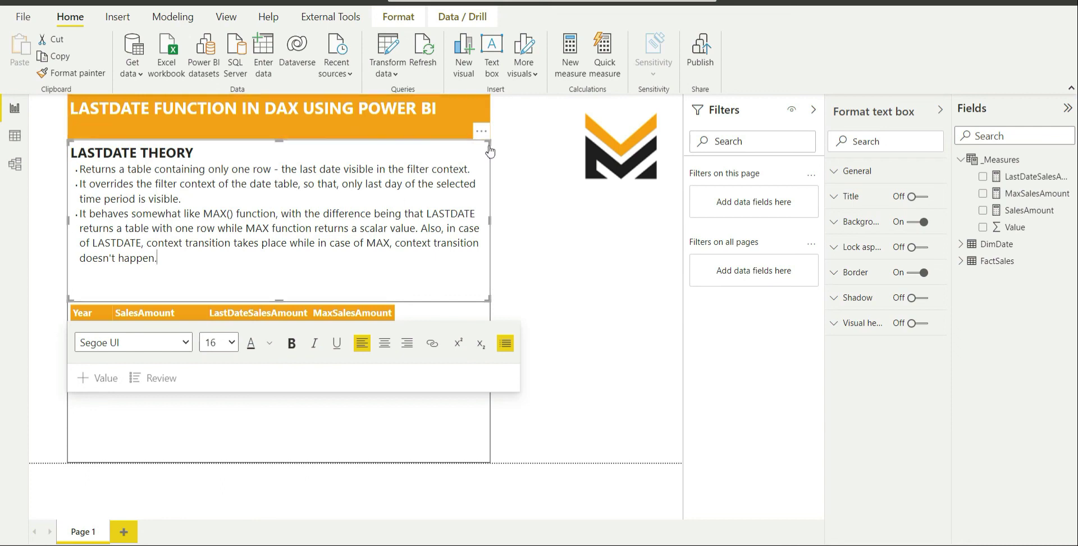
pyautogui.click(571, 217)
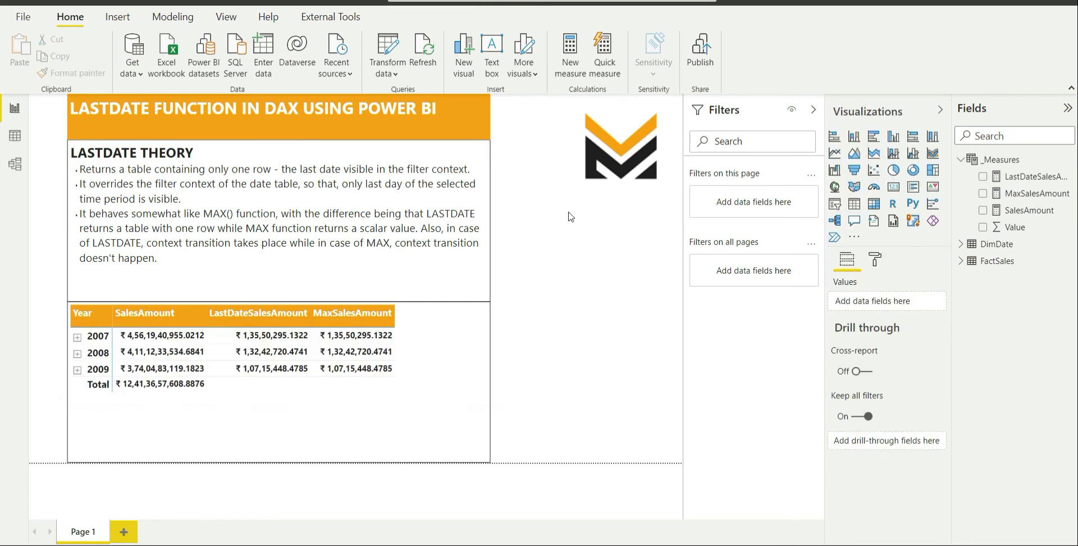